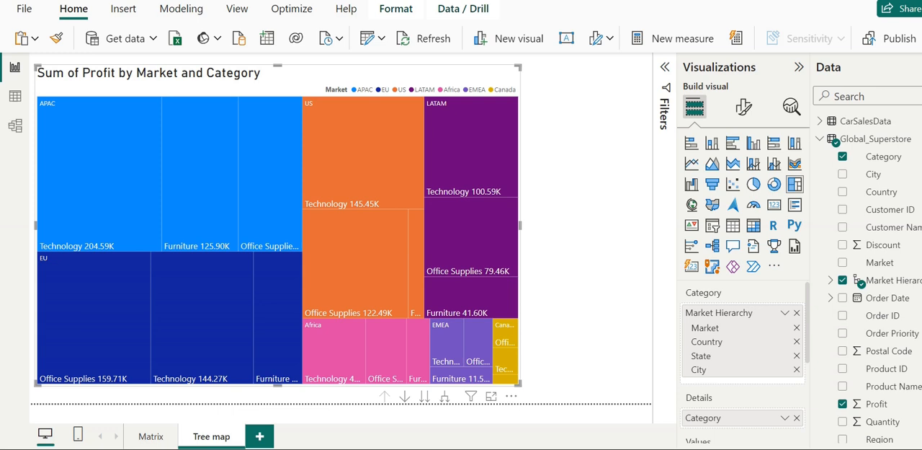
# Step: Remove the Category field from the tree map's details
pyautogui.click(797, 418)
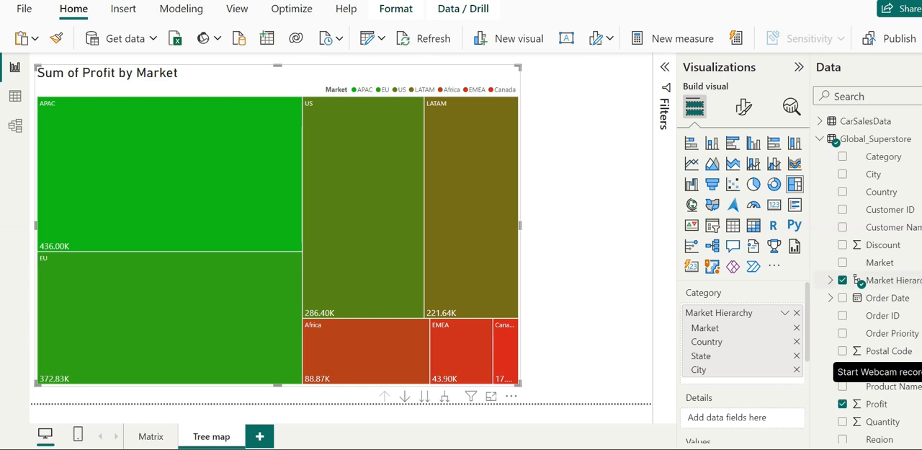
pyautogui.click(713, 227)
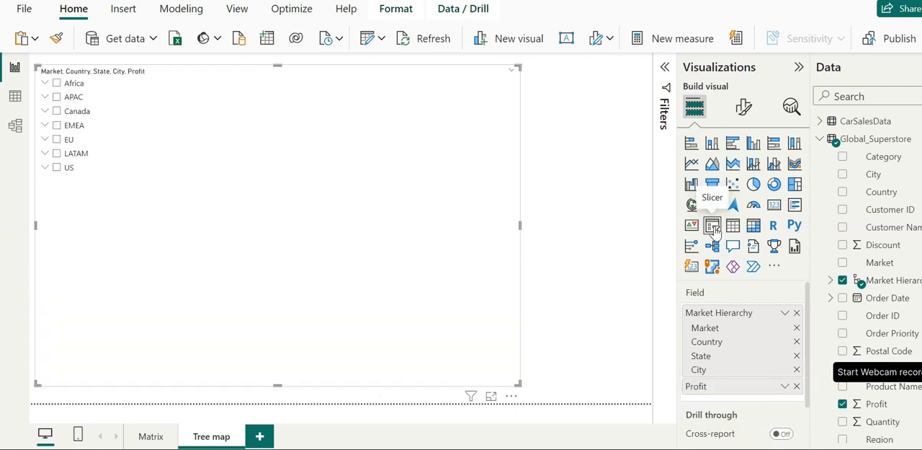
pyautogui.click(509, 398)
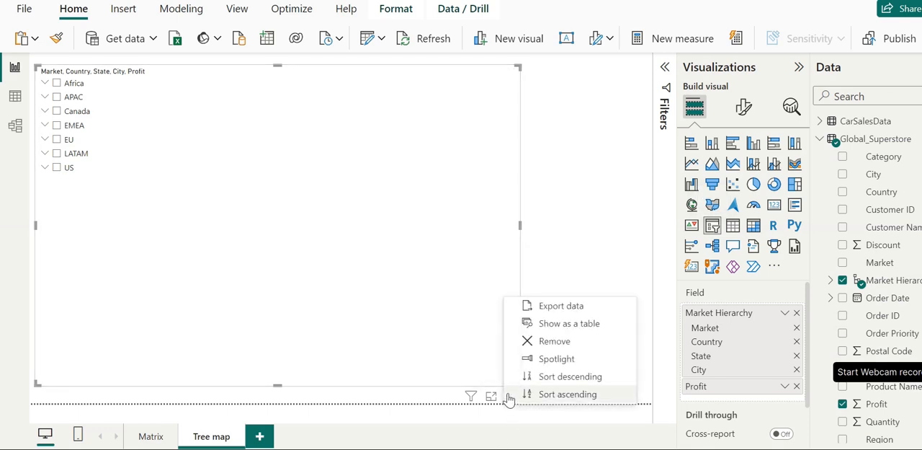
pyautogui.click(545, 343)
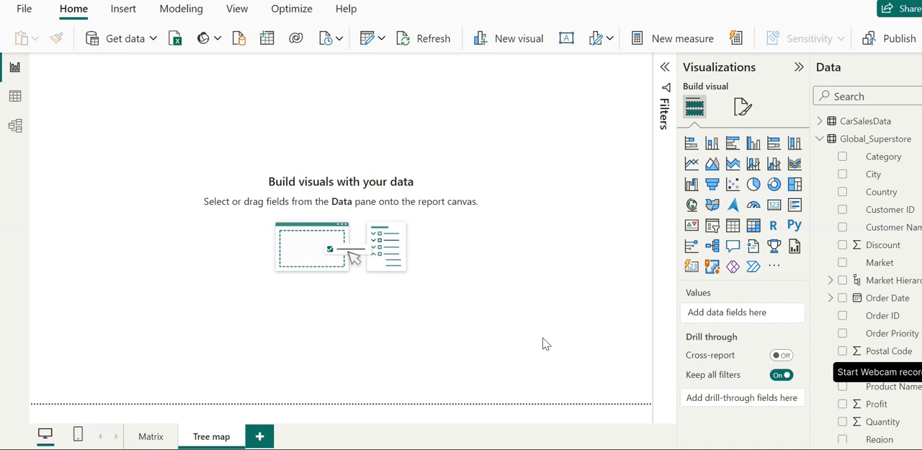
pyautogui.hotkey('ctrl', 'z')
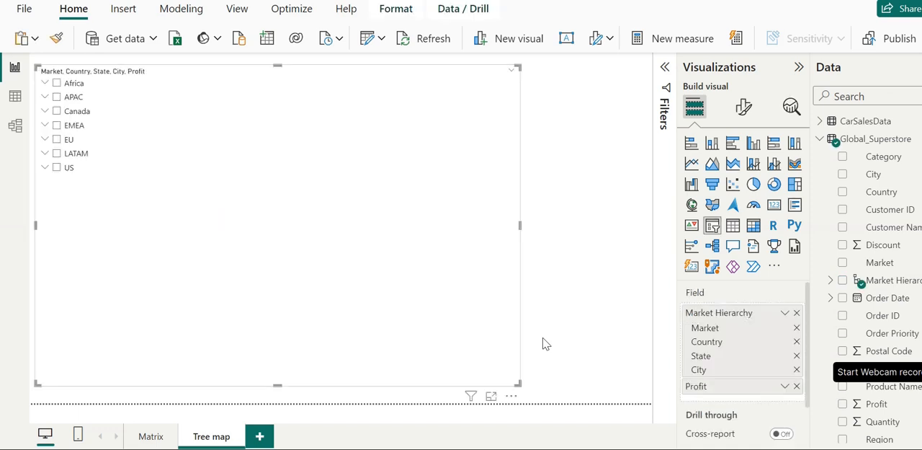
pyautogui.hotkey('ctrl', 'z')
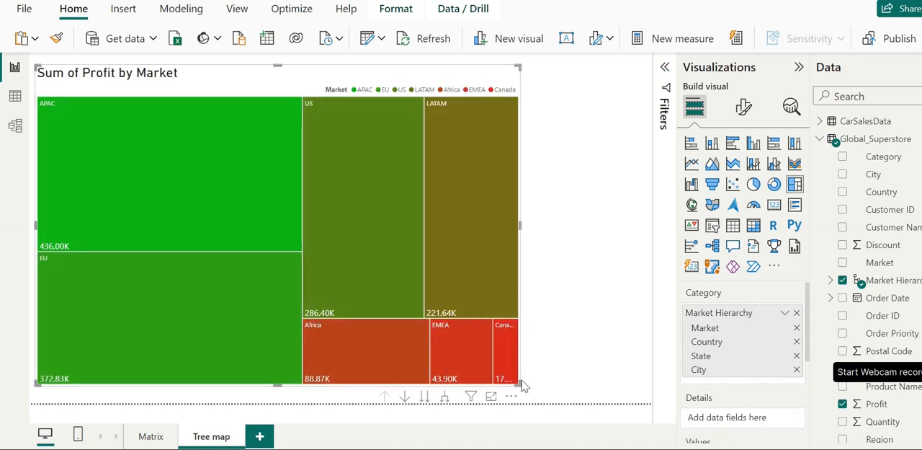
# Step: Shrink the tree map to free space beside it and add a separate slicer based on the Sub-Category field
pyautogui.moveTo(517, 380); pyautogui.dragTo(438, 368)
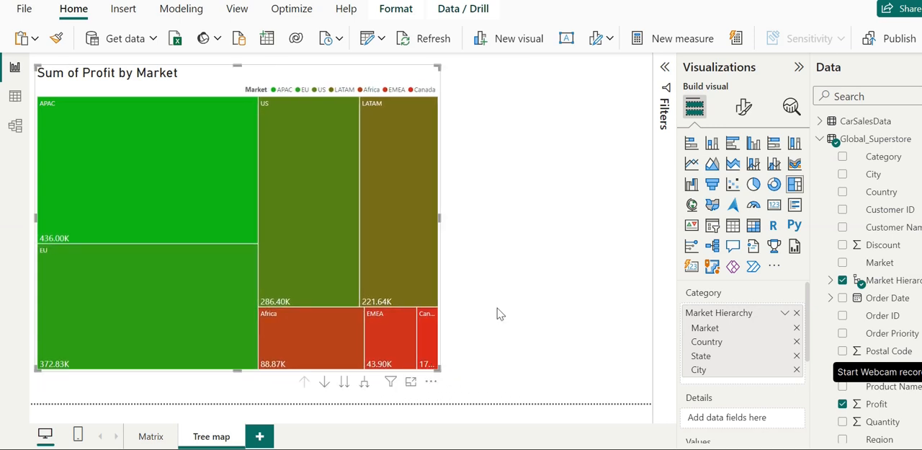
pyautogui.click(594, 252)
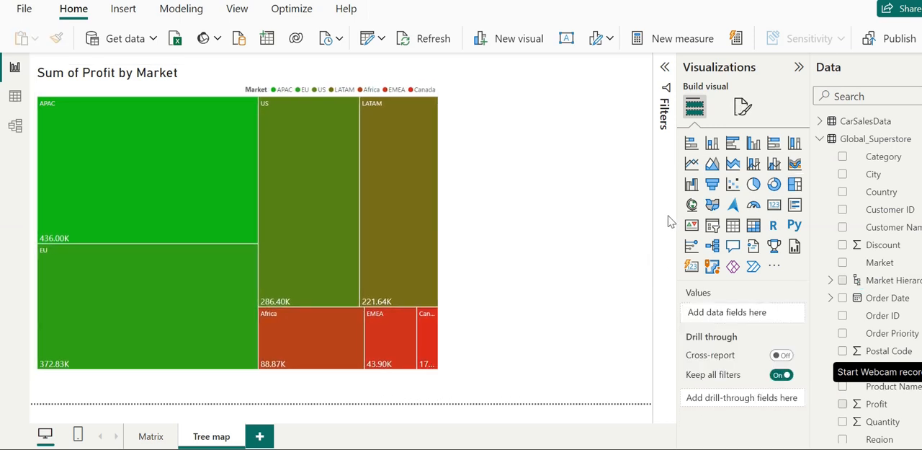
pyautogui.click(710, 227)
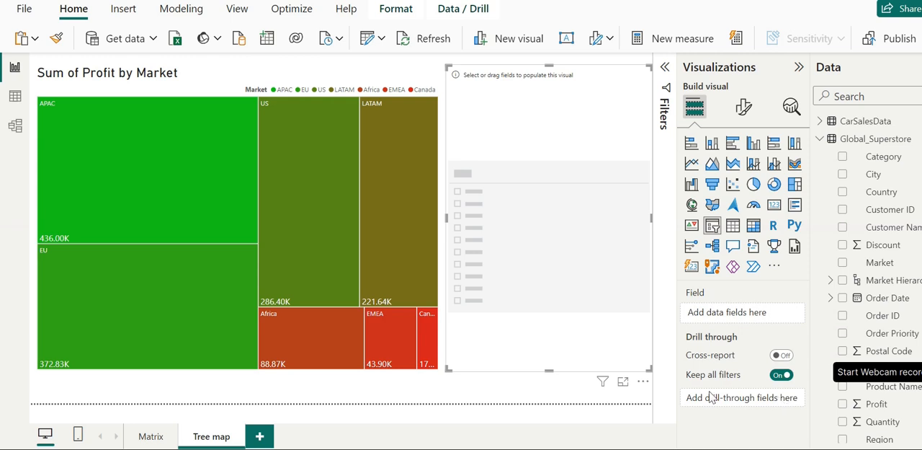
pyautogui.moveTo(720, 374)
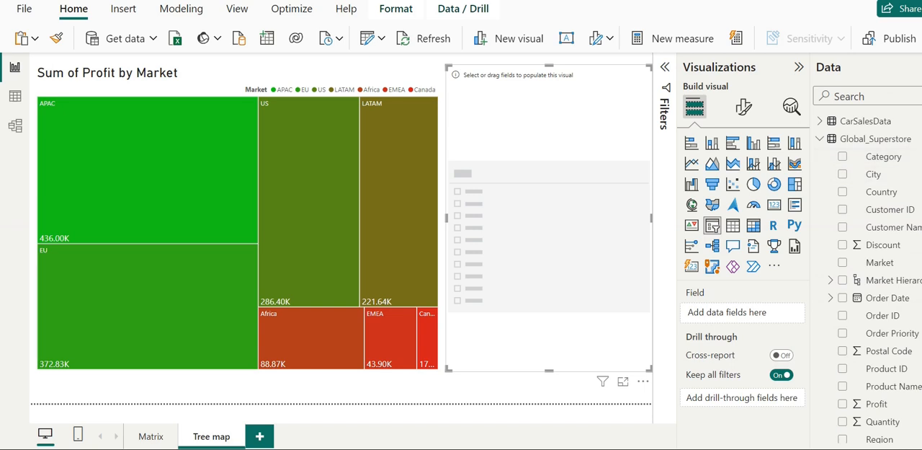
pyautogui.scroll(-3, 872, 288)
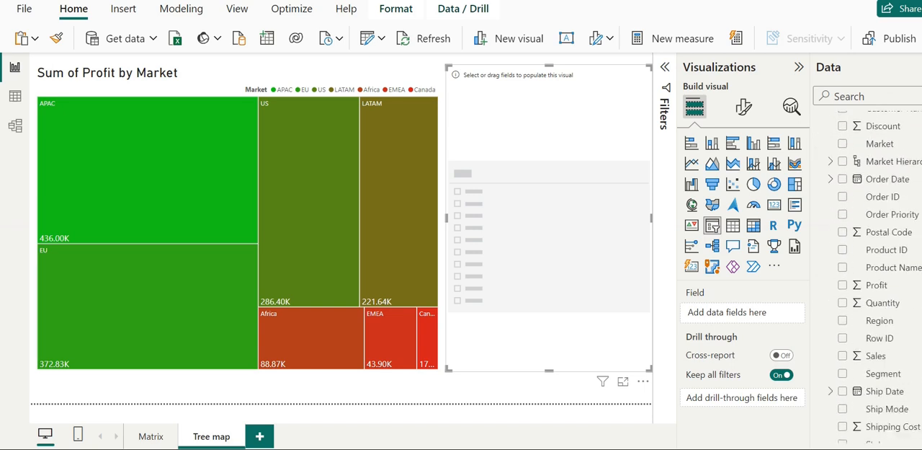
pyautogui.scroll(-2, 870, 277)
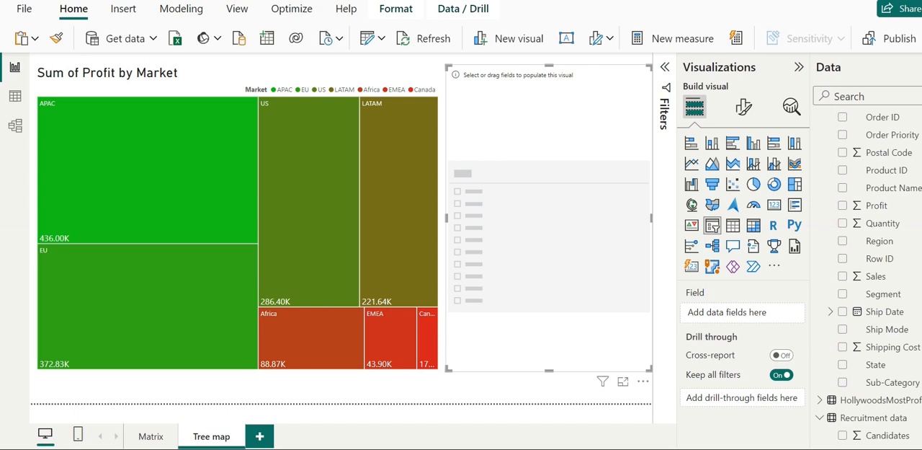
pyautogui.moveTo(893, 387); pyautogui.dragTo(750, 318)
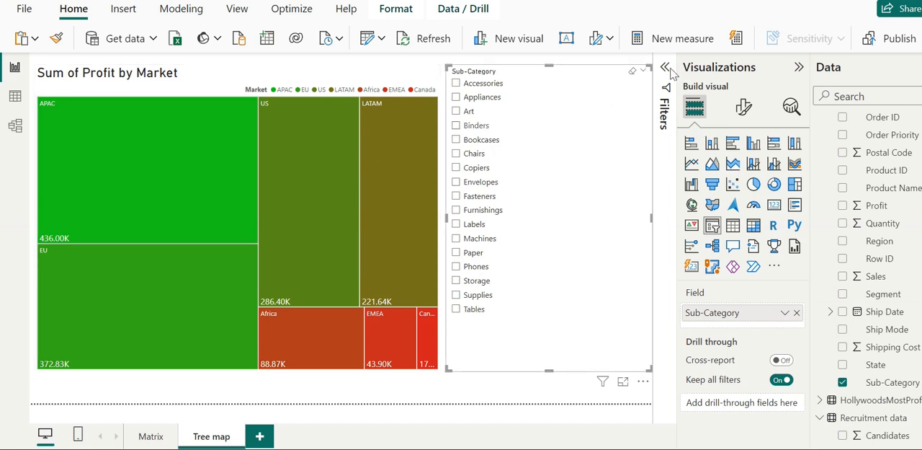
# Step: Examine the slicer's available styles and its selection options in the formatting settings
pyautogui.click(746, 112)
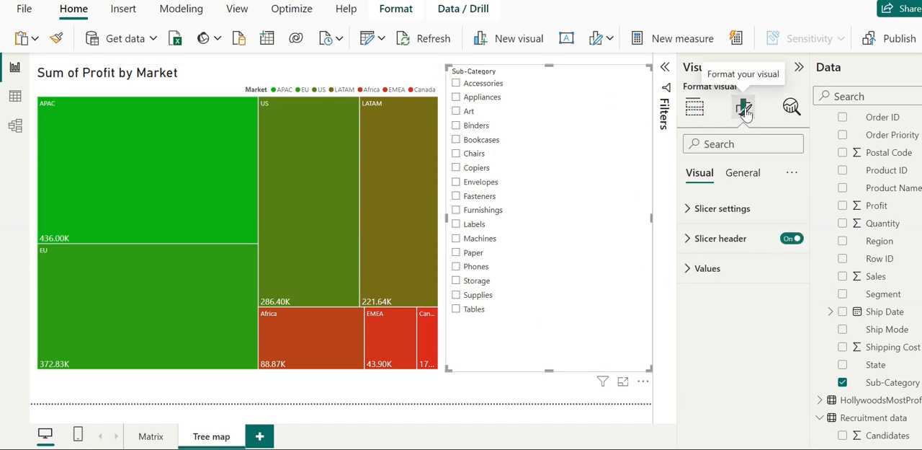
pyautogui.click(718, 211)
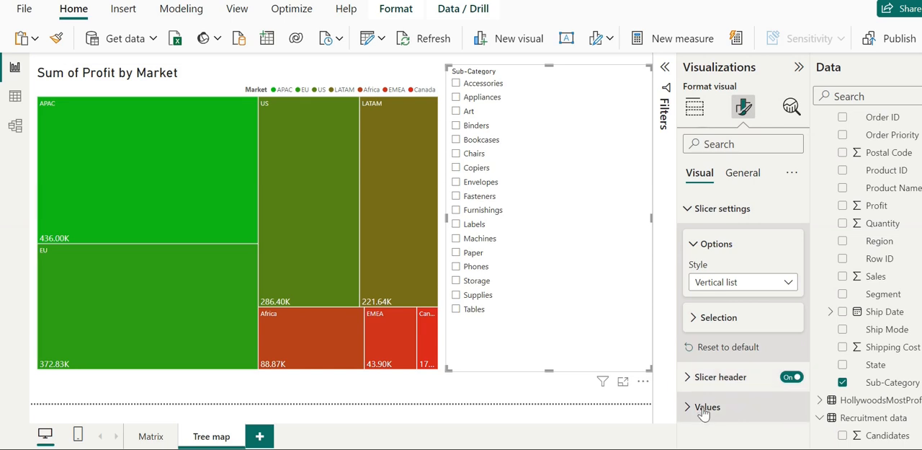
pyautogui.click(737, 285)
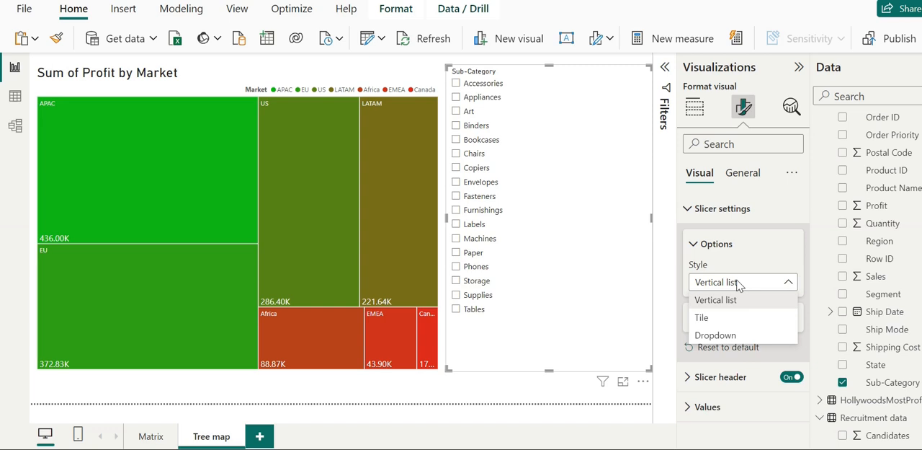
pyautogui.click(624, 437)
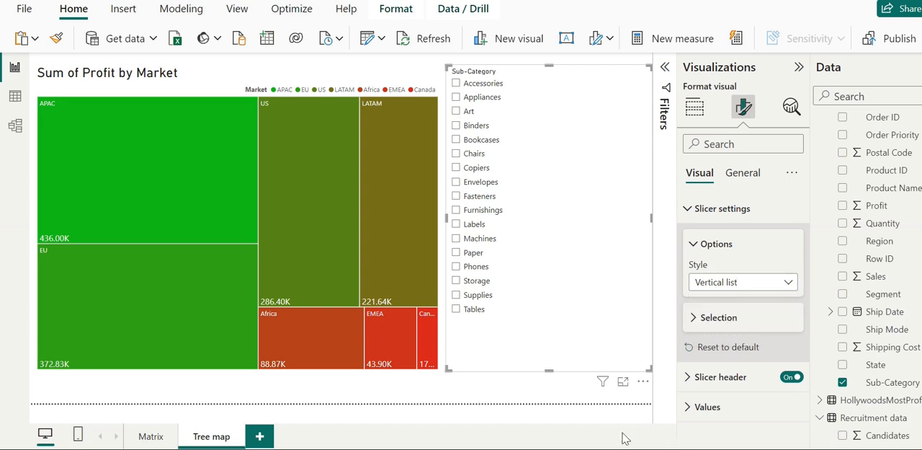
pyautogui.click(692, 319)
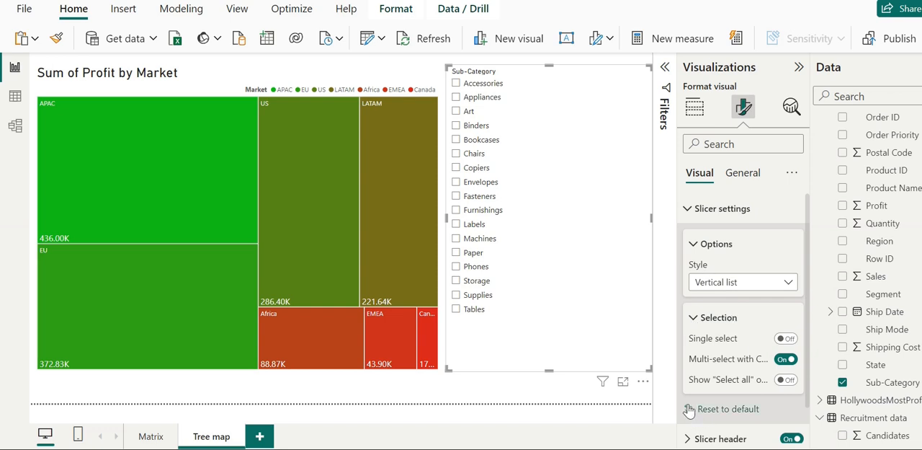
pyautogui.click(694, 247)
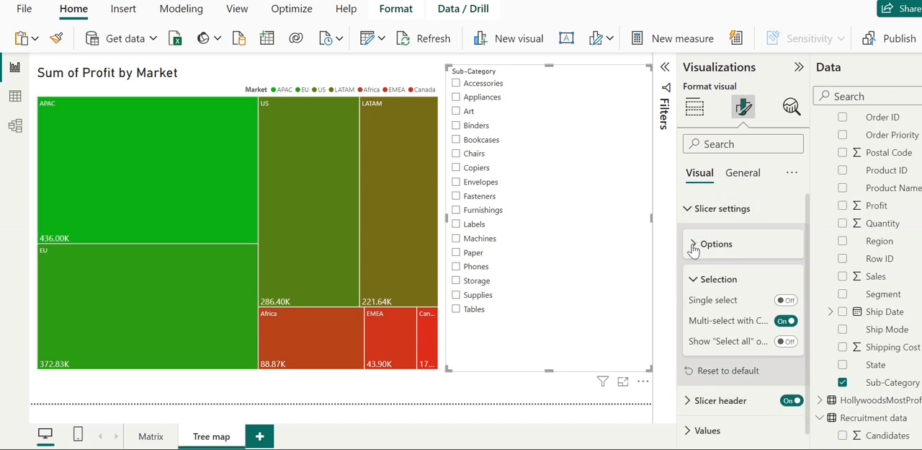
pyautogui.click(688, 209)
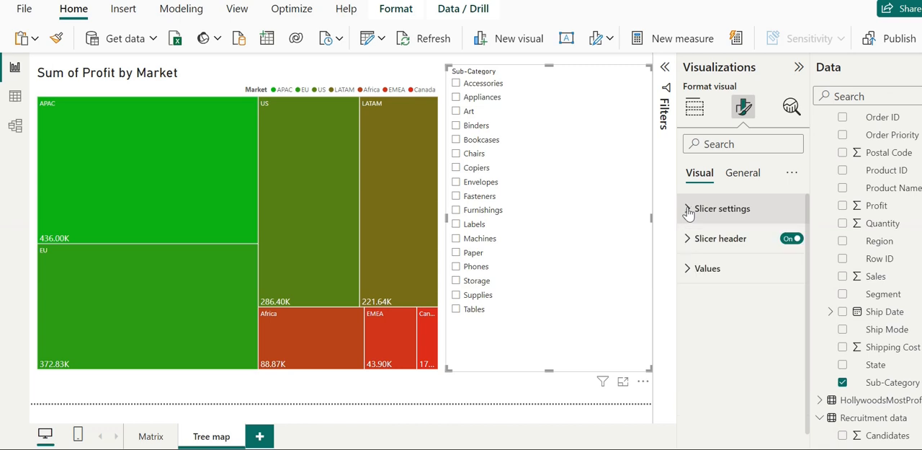
# Step: Set the font size of the slicer's values to 14
pyautogui.click(688, 271)
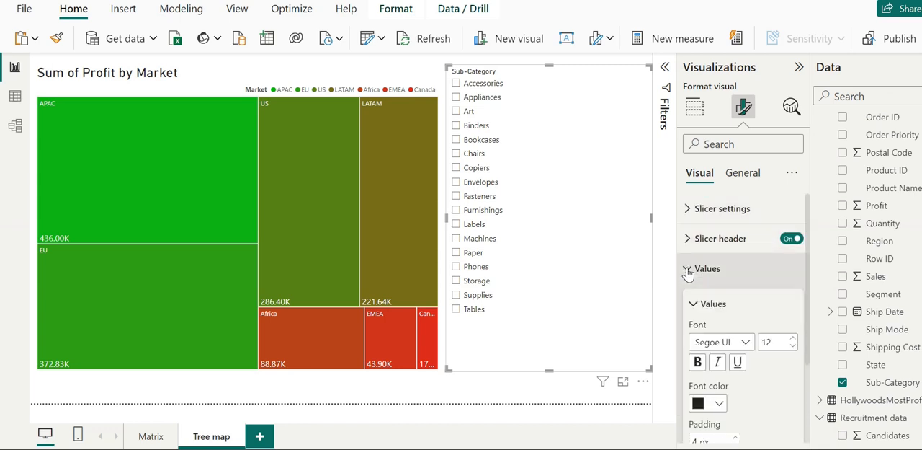
pyautogui.click(794, 340)
pyautogui.click(794, 340)
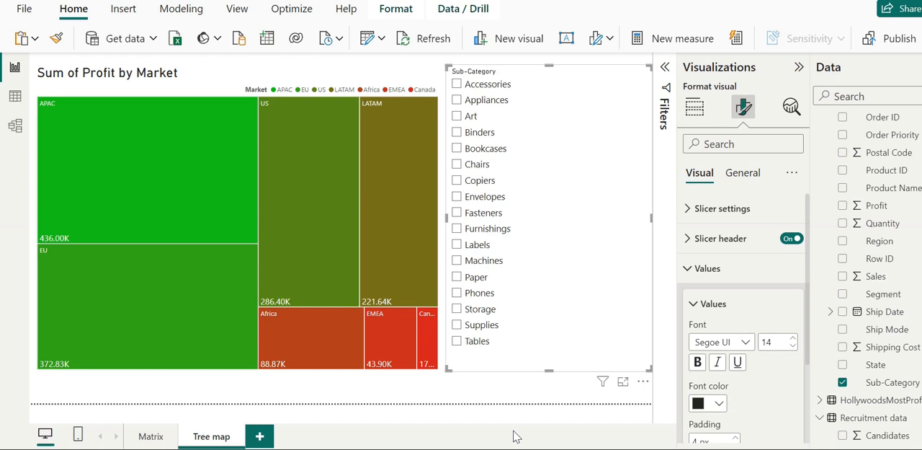
# Step: Filter the tree map to Appliances, inspect profit at the country and state levels, and return to the market level
pyautogui.click(458, 101)
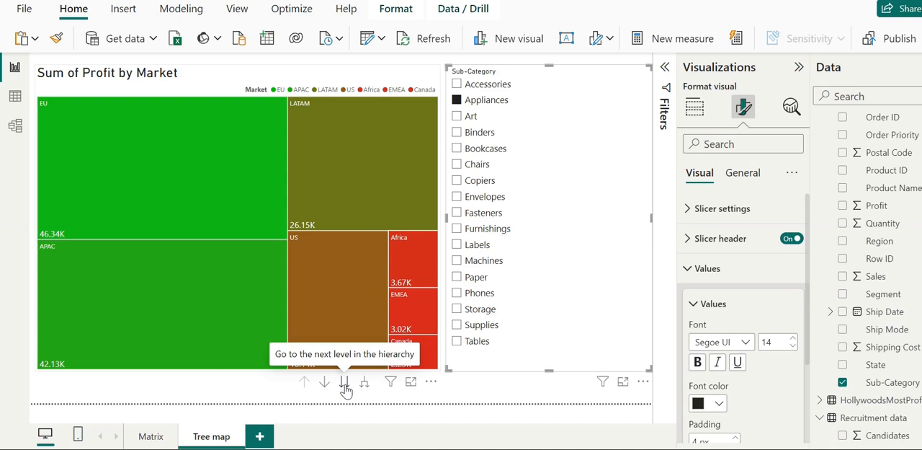
pyautogui.click(344, 382)
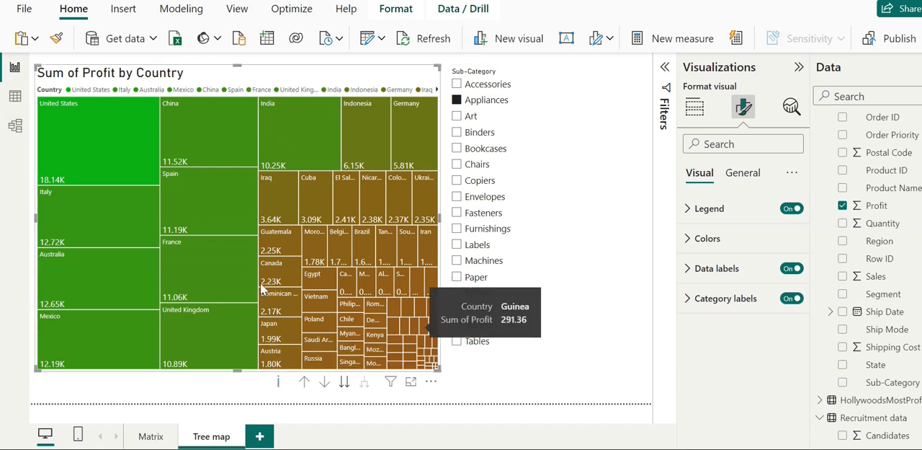
pyautogui.moveTo(87, 146)
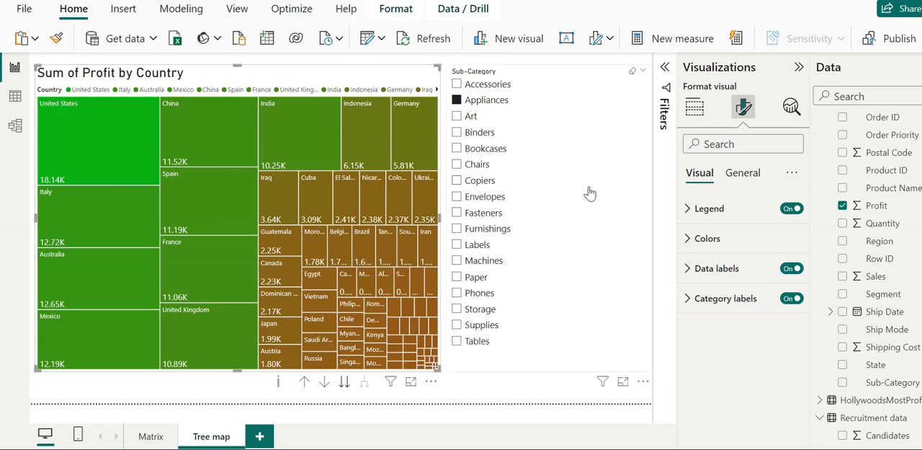
pyautogui.click(344, 383)
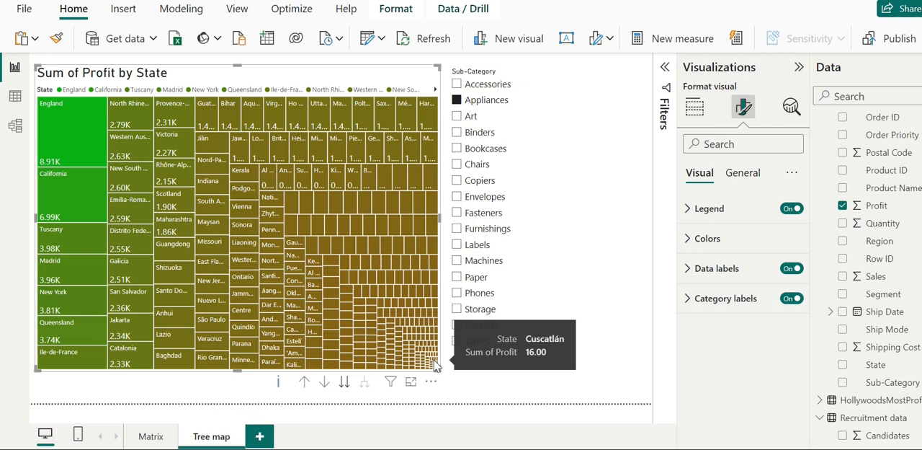
pyautogui.click(304, 384)
pyautogui.click(305, 383)
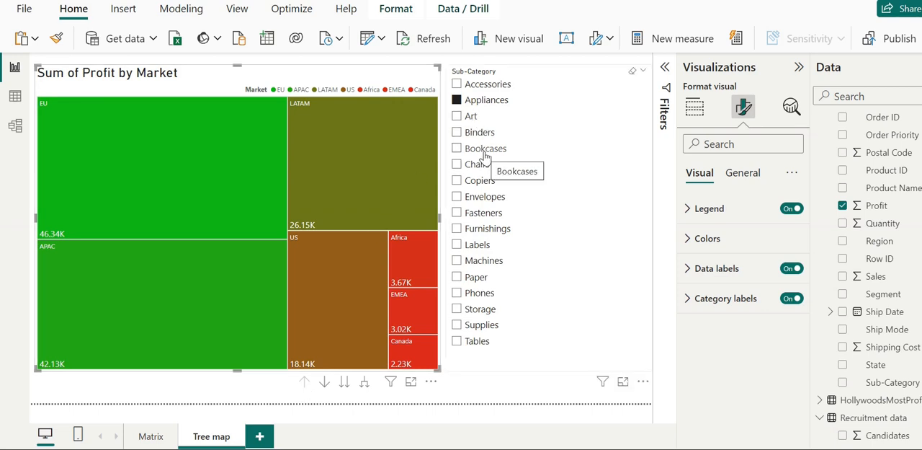
# Step: Switch the slicer to Bookcases, inspect the tree map's profit by country, and drill back up to market
pyautogui.click(460, 150)
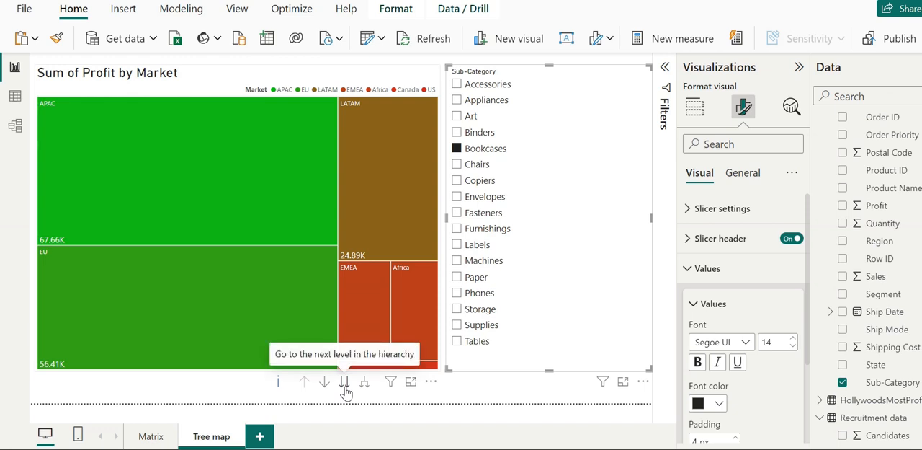
pyautogui.click(344, 383)
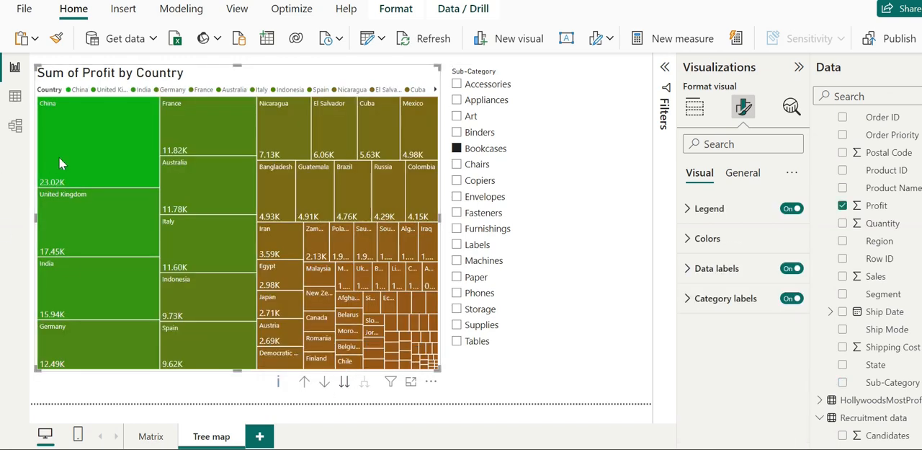
pyautogui.moveTo(96, 133)
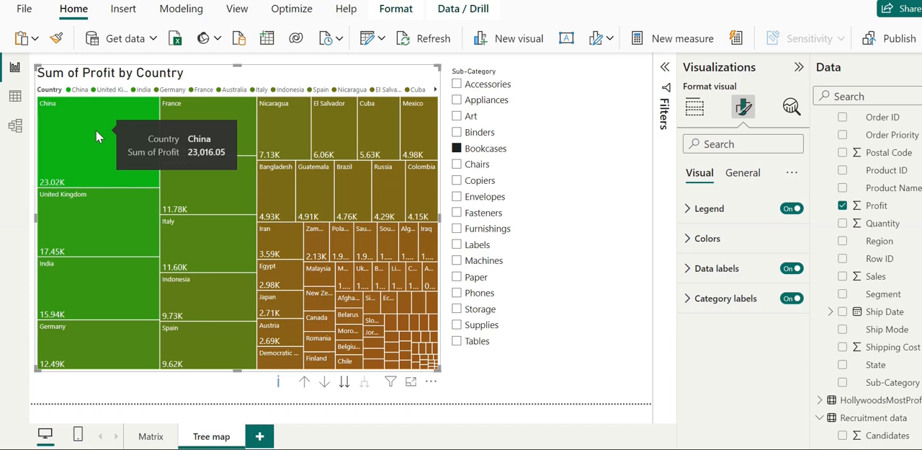
pyautogui.click(304, 386)
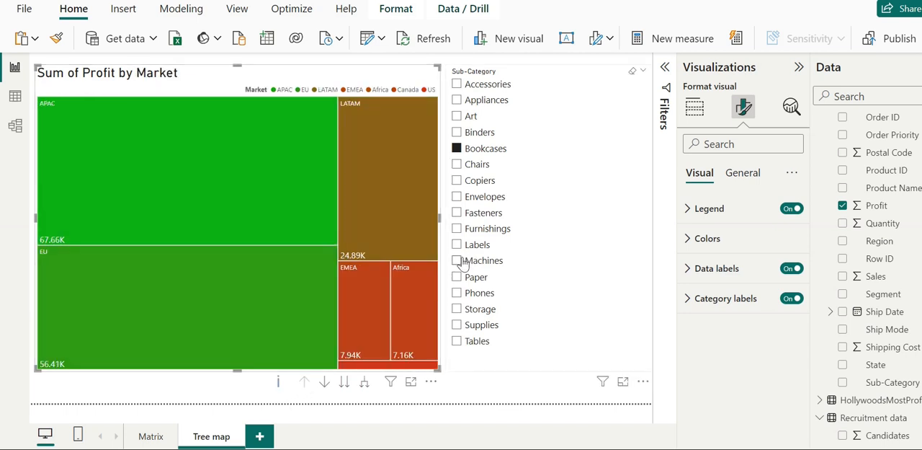
# Step: Filter by Machines, review the tree map's profit by country, and return it to the market level
pyautogui.click(462, 264)
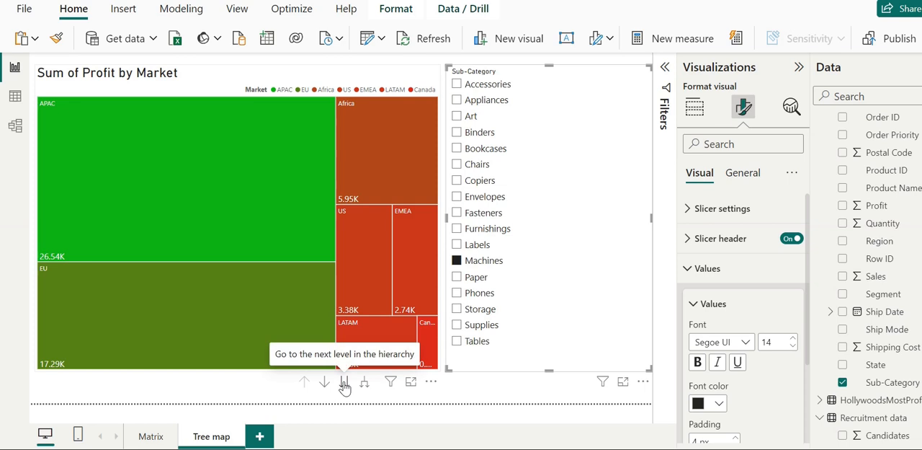
pyautogui.click(345, 384)
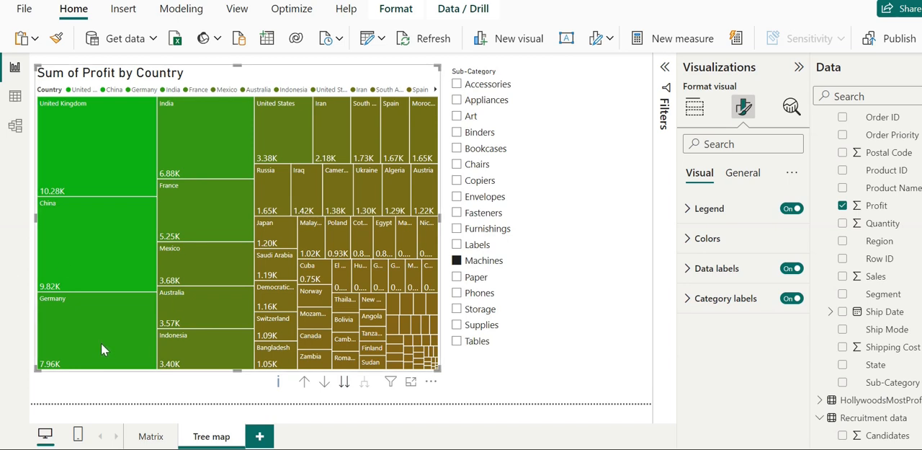
pyautogui.moveTo(101, 342)
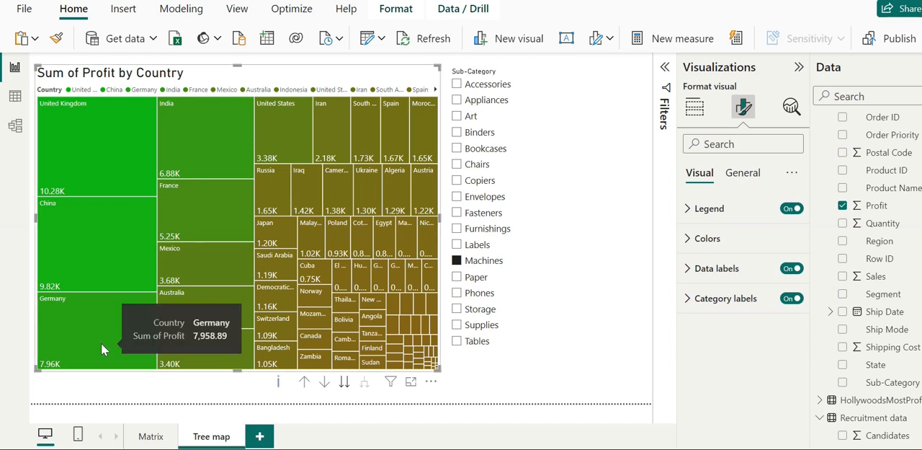
pyautogui.click(304, 383)
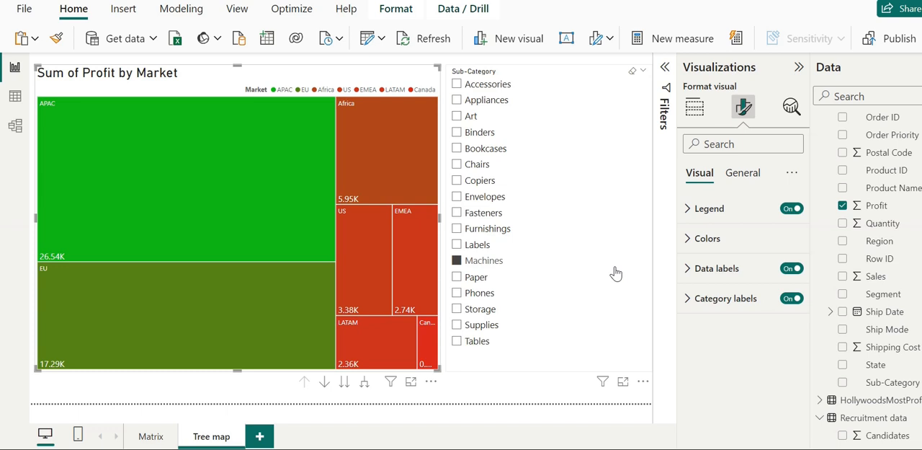
# Step: Clear the Machines selection in the Sub-Category slicer and filter the tree map to both Chairs and Tables
pyautogui.click(633, 77)
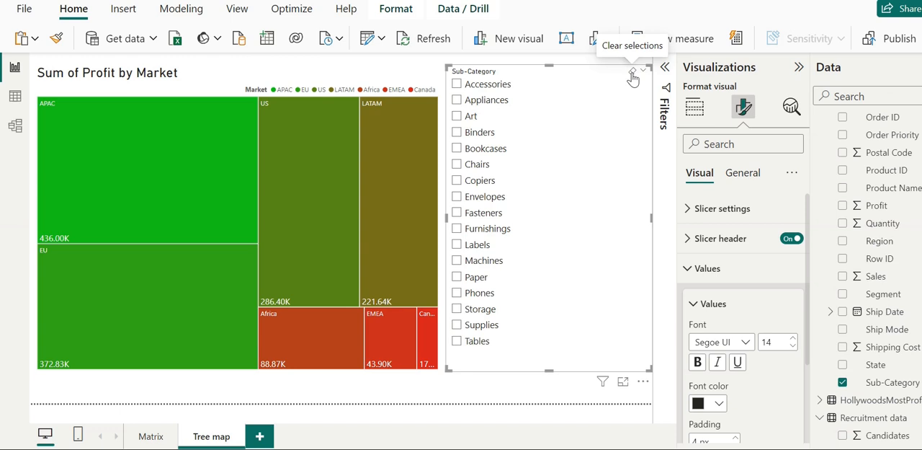
pyautogui.click(467, 167)
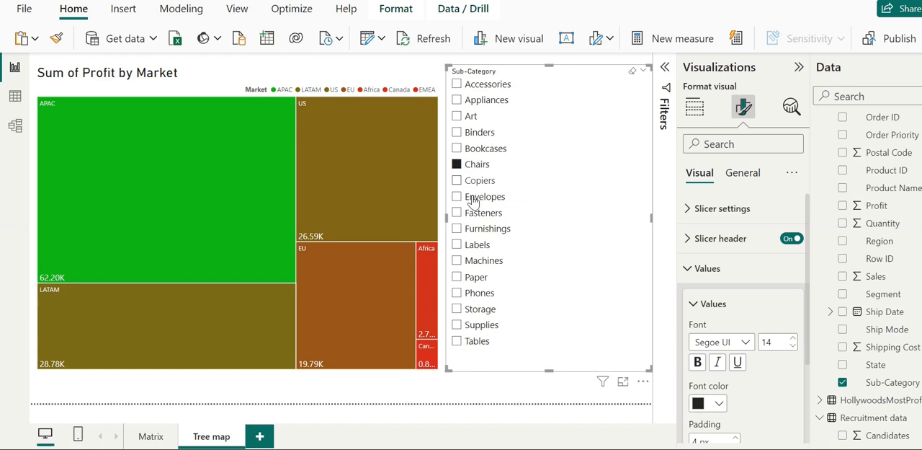
pyautogui.click(458, 344)
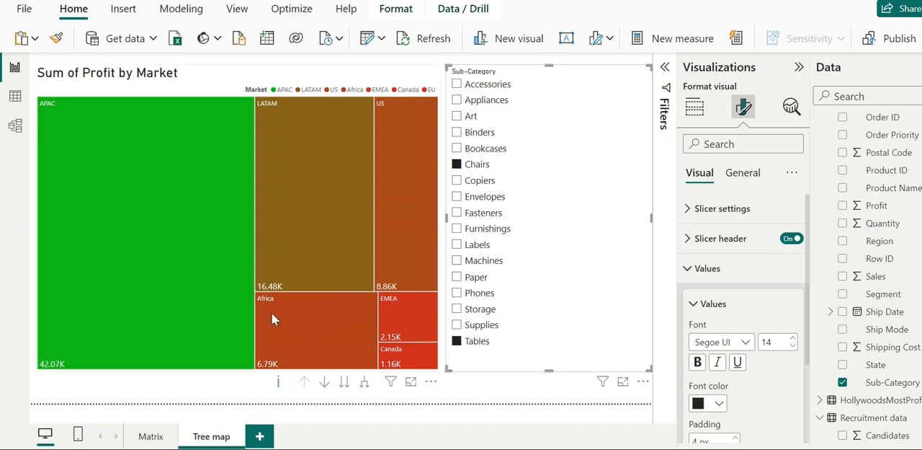
# Step: Examine the combined Chairs and Tables profit by country and by state, including England, and return the tree map to the market level
pyautogui.click(344, 387)
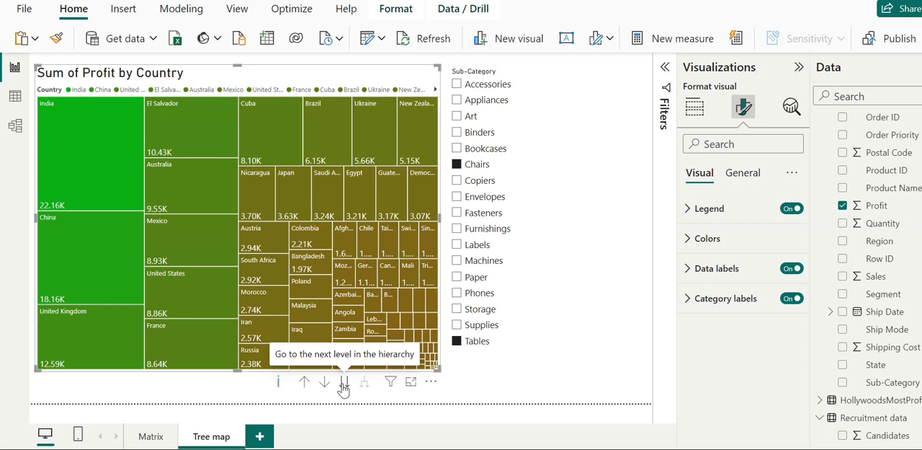
pyautogui.moveTo(100, 163)
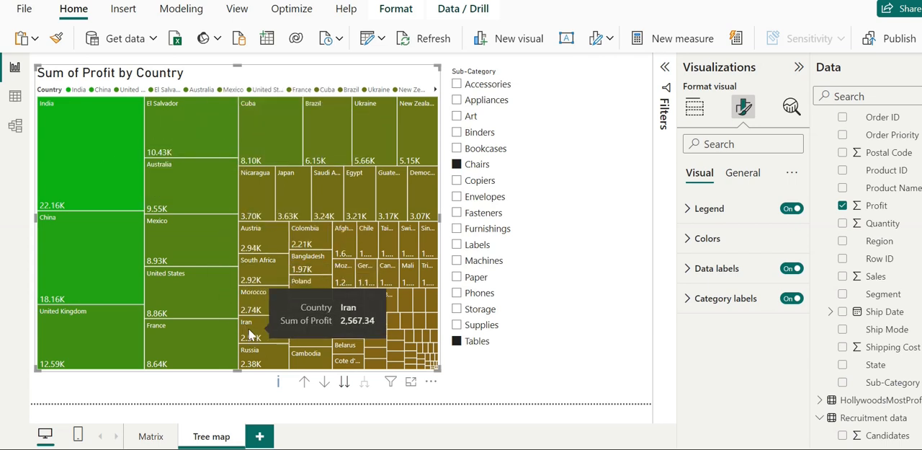
pyautogui.click(343, 384)
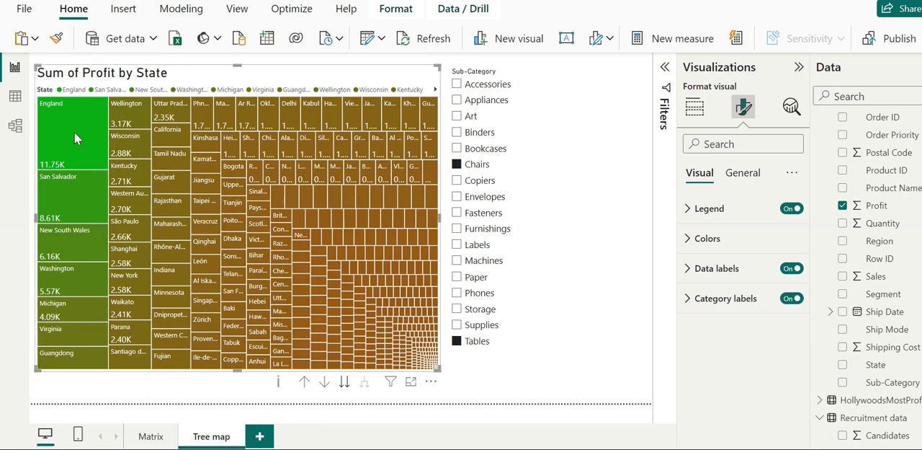
pyautogui.moveTo(86, 130)
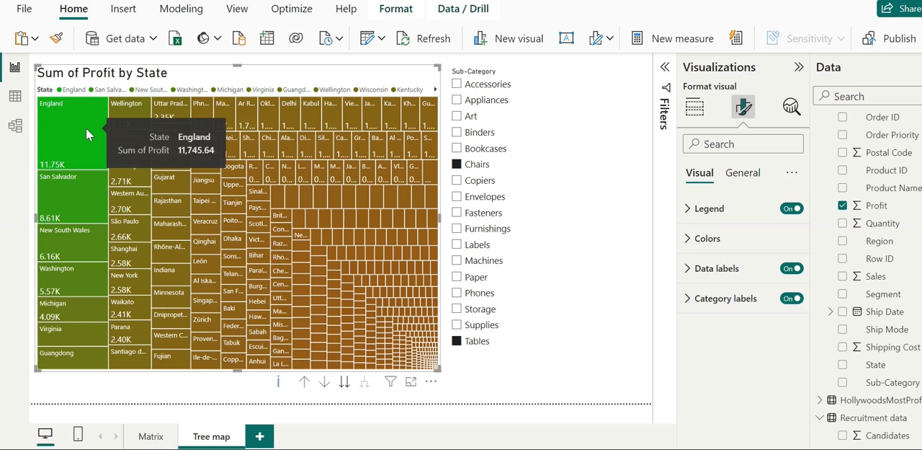
pyautogui.click(305, 383)
pyautogui.click(305, 382)
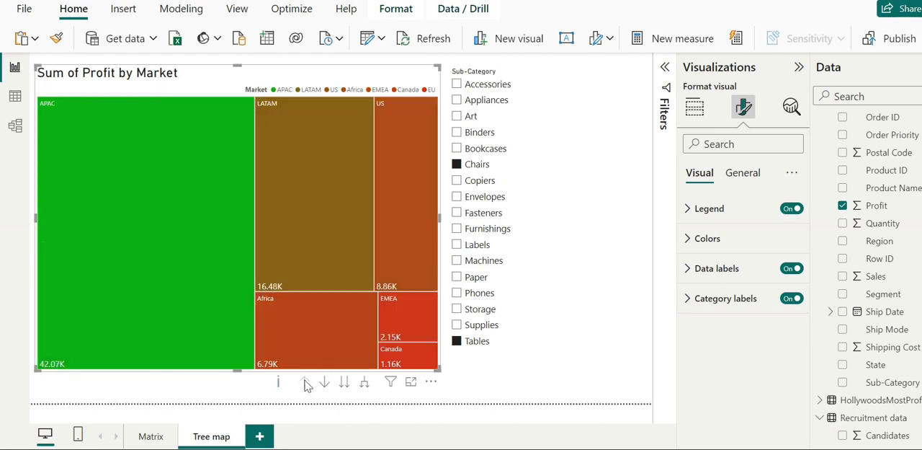